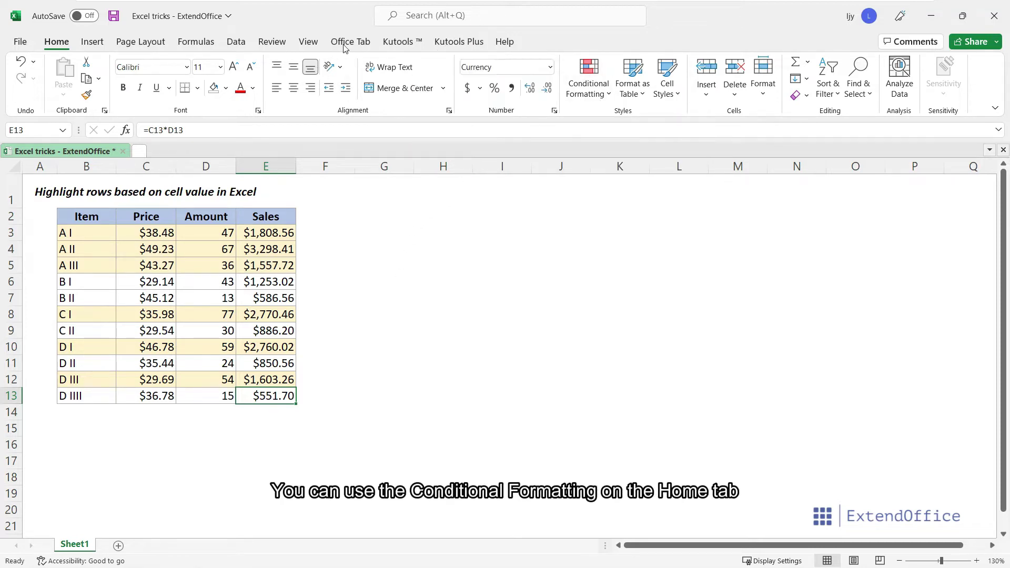
Step: Clear the example highlighting so the Item, Price, Amount and Sales table appears plain
click(403, 41)
click(476, 79)
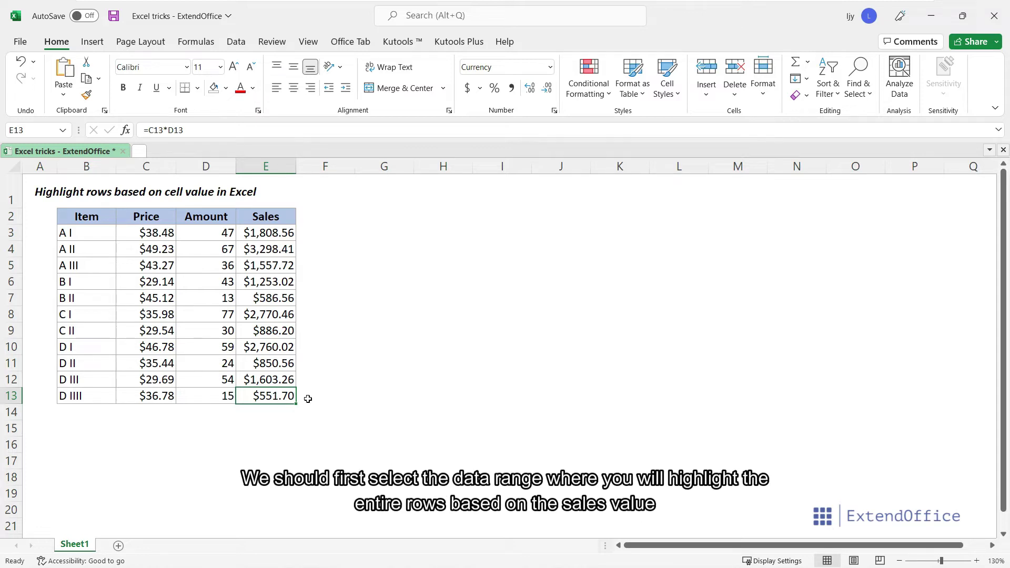
Step: Select the table rows B3:E13 and bring up the Conditional Formatting menu
drag(76, 232, 278, 392)
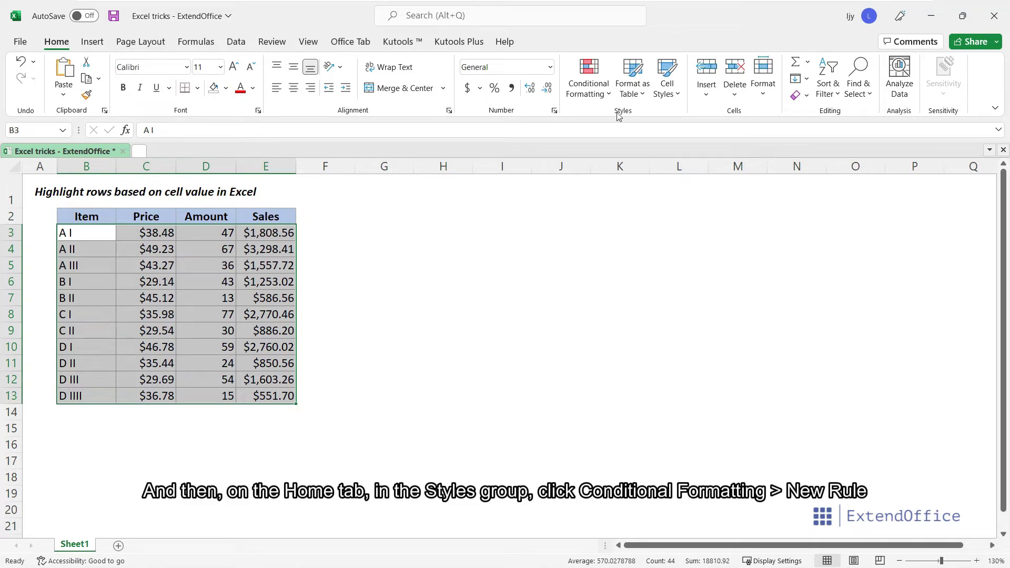
click(600, 97)
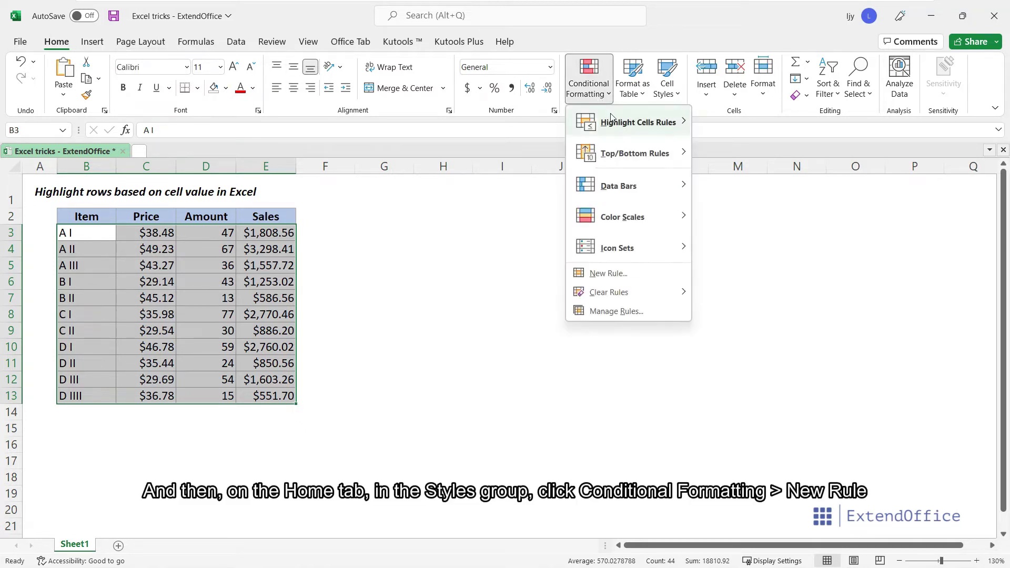
Step: Create a new formula-based formatting rule using =$E3>1500
click(625, 275)
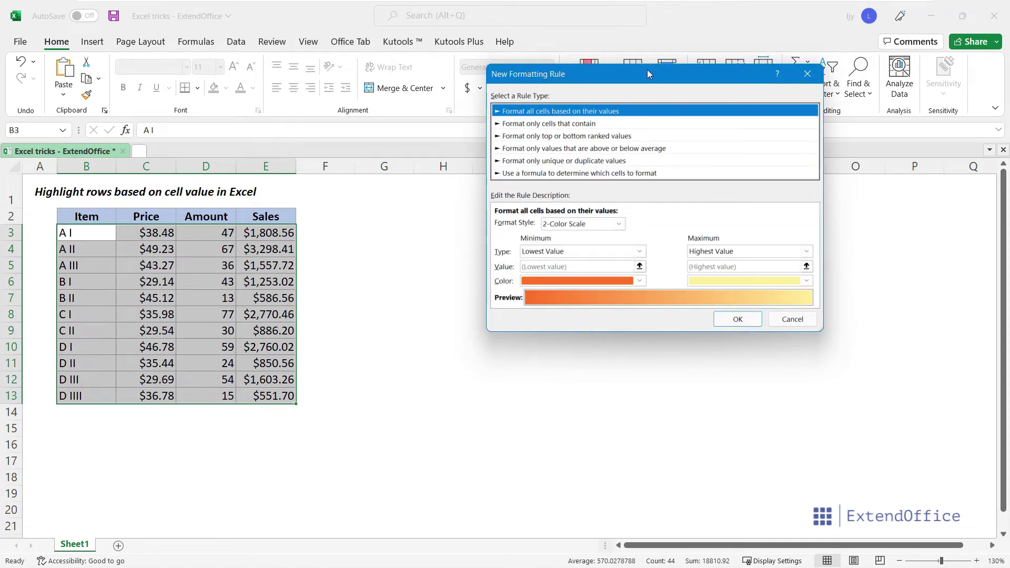
drag(647, 69, 575, 184)
click(472, 289)
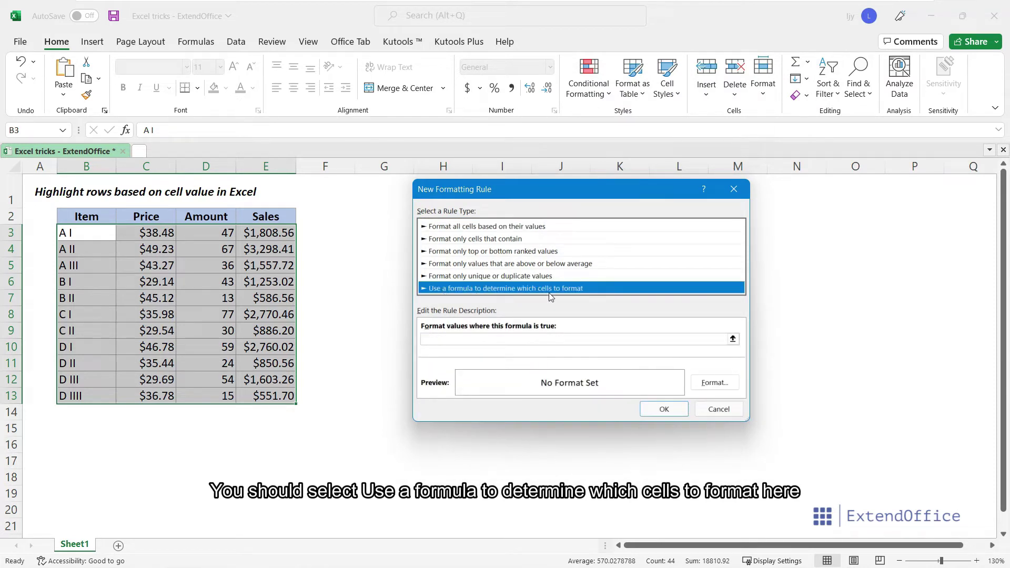
click(485, 339)
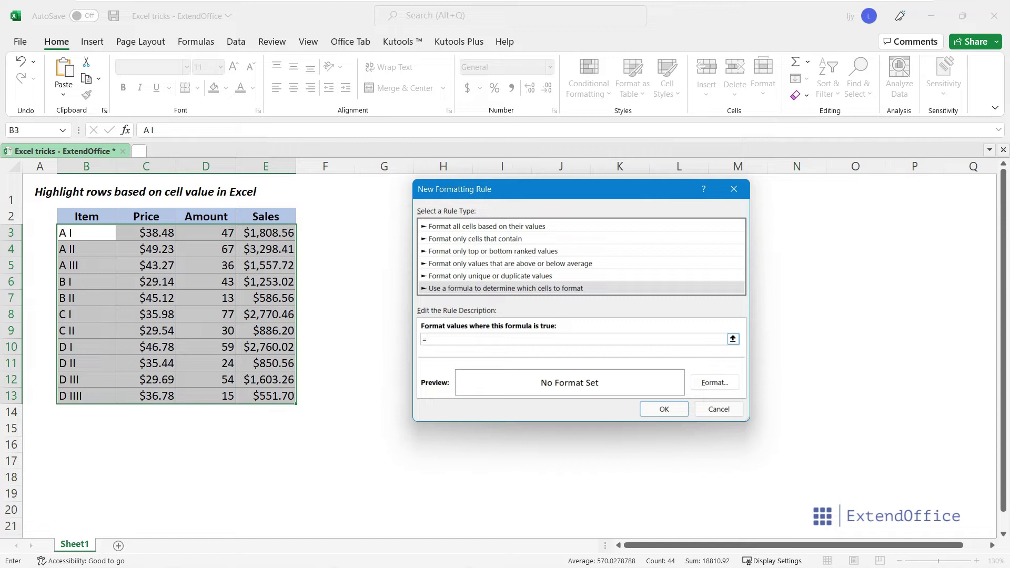
click(268, 232)
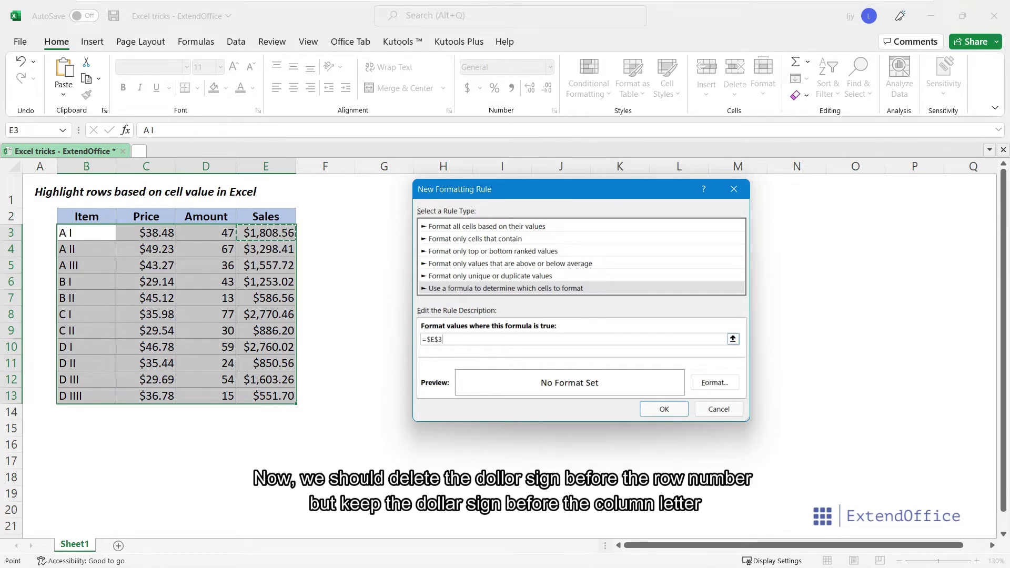
click(436, 339)
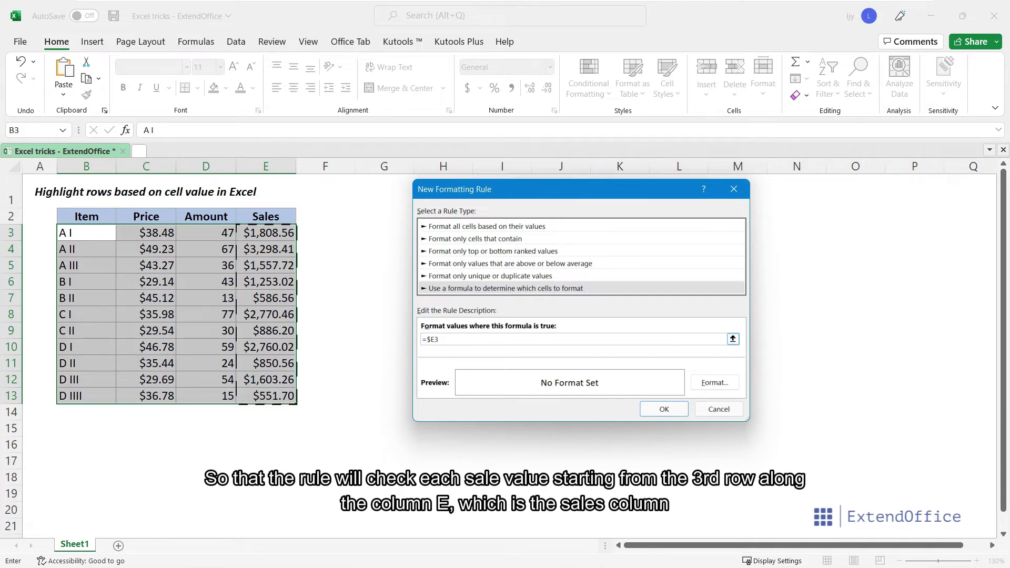
text(>)
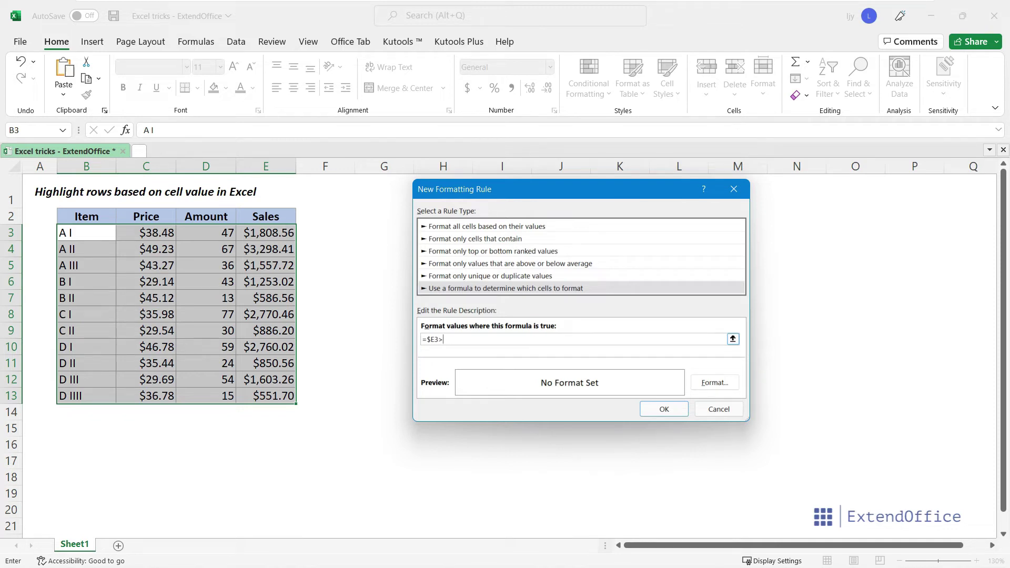
text(1500)
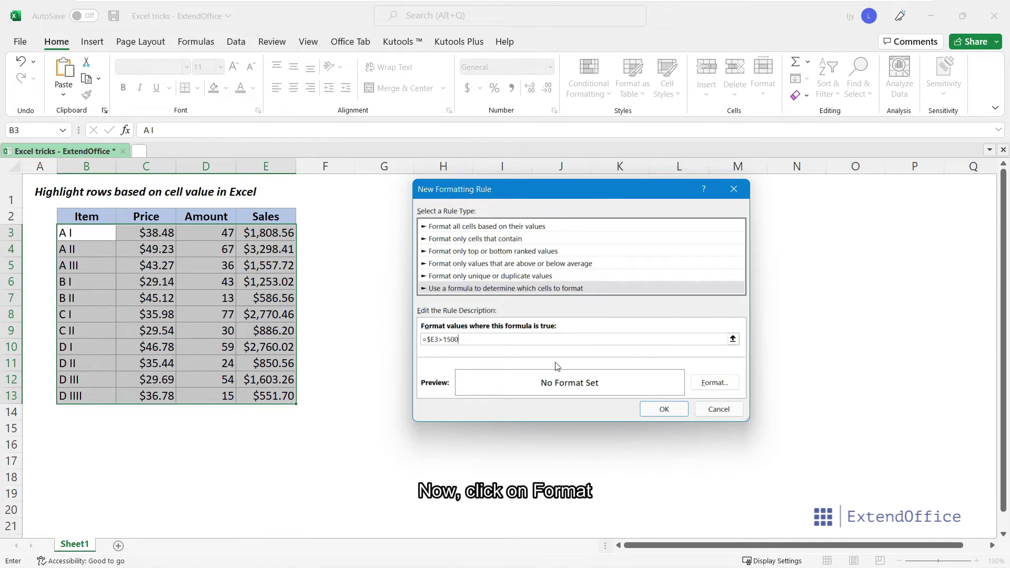
Step: Give the rule a light gold fill format
click(715, 382)
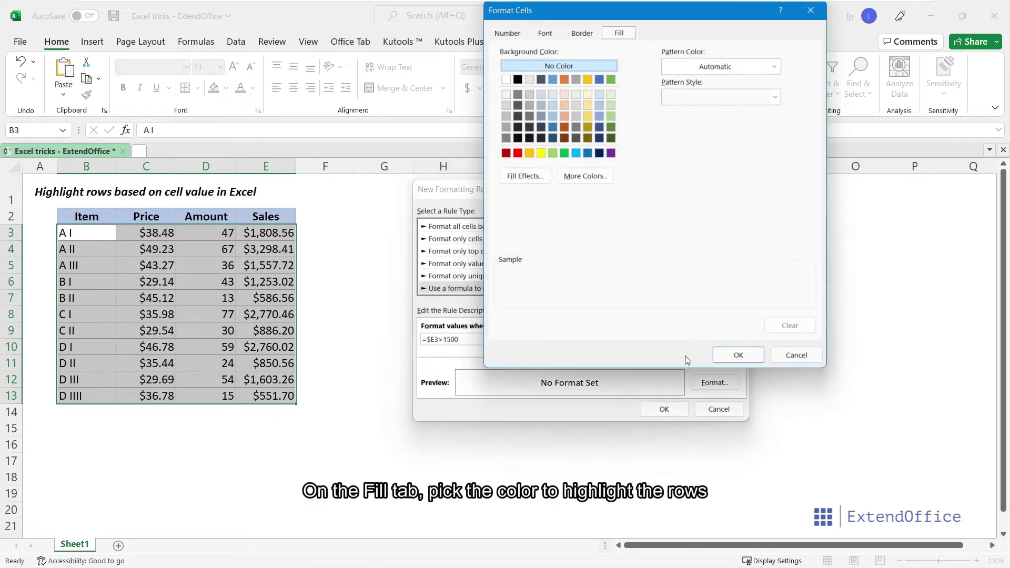
click(588, 94)
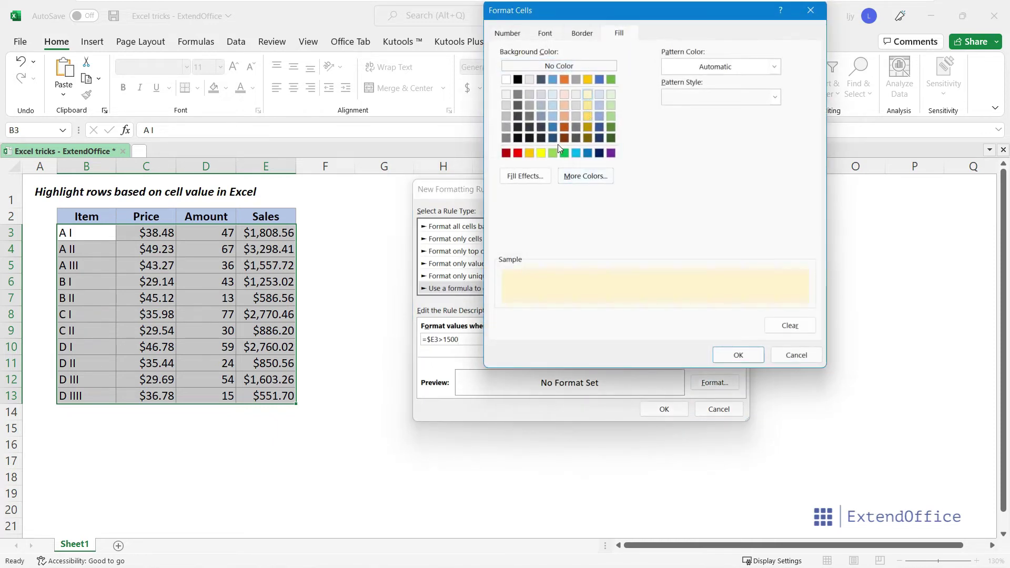
click(738, 356)
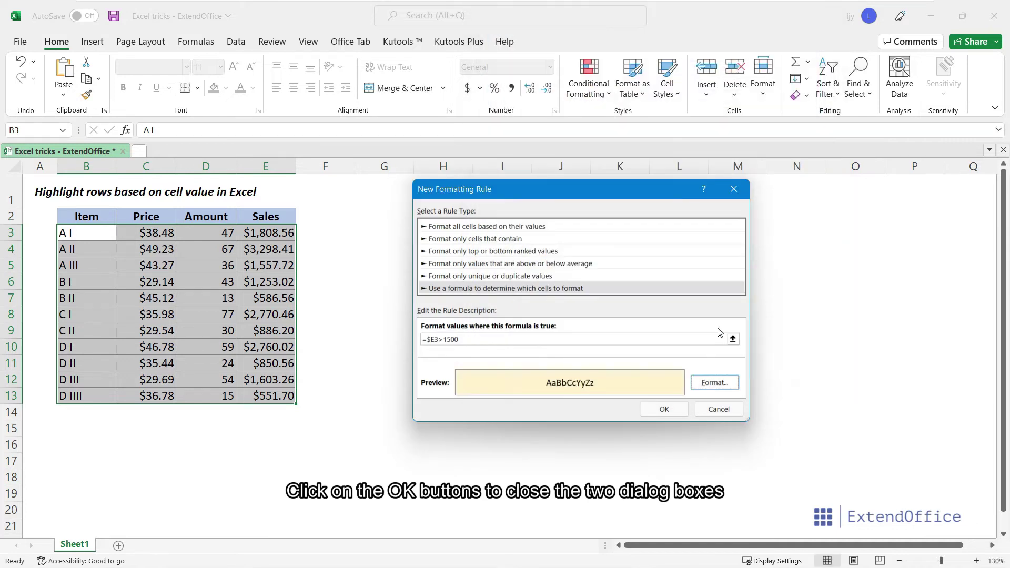
Step: Apply the =$E3>1500 rule to the table, then open the Kutools Select dropdown
click(681, 411)
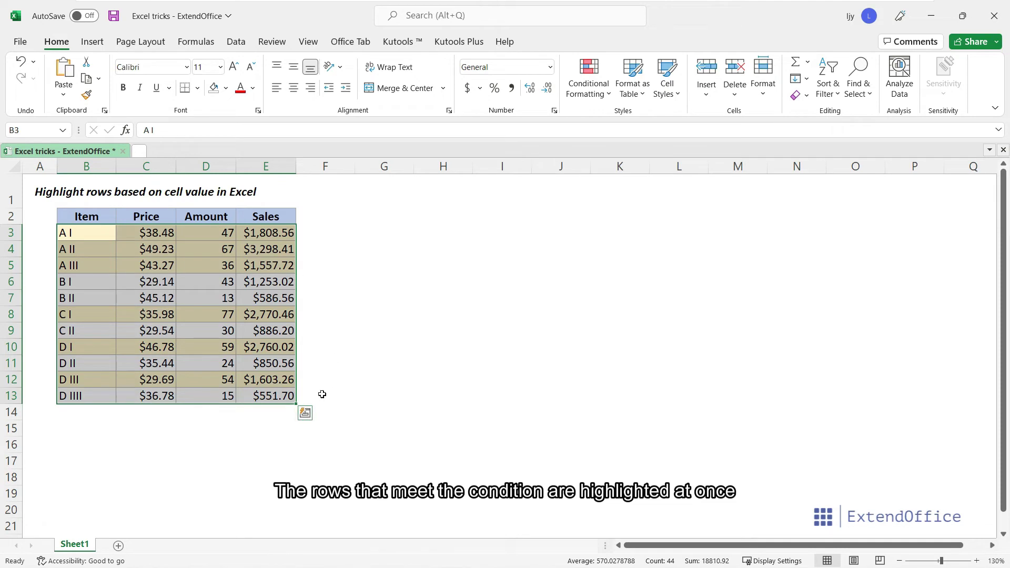
click(377, 394)
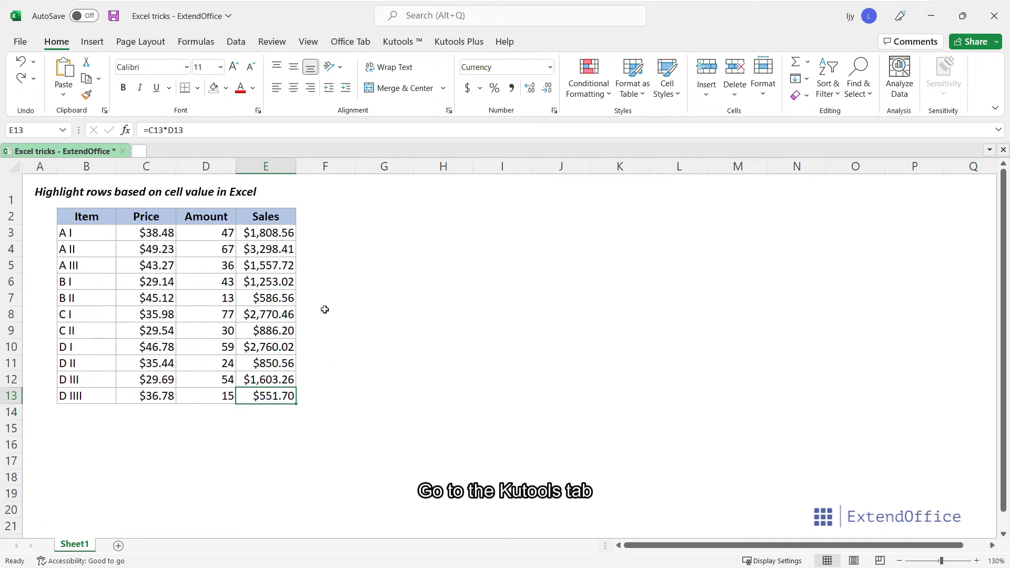
click(394, 46)
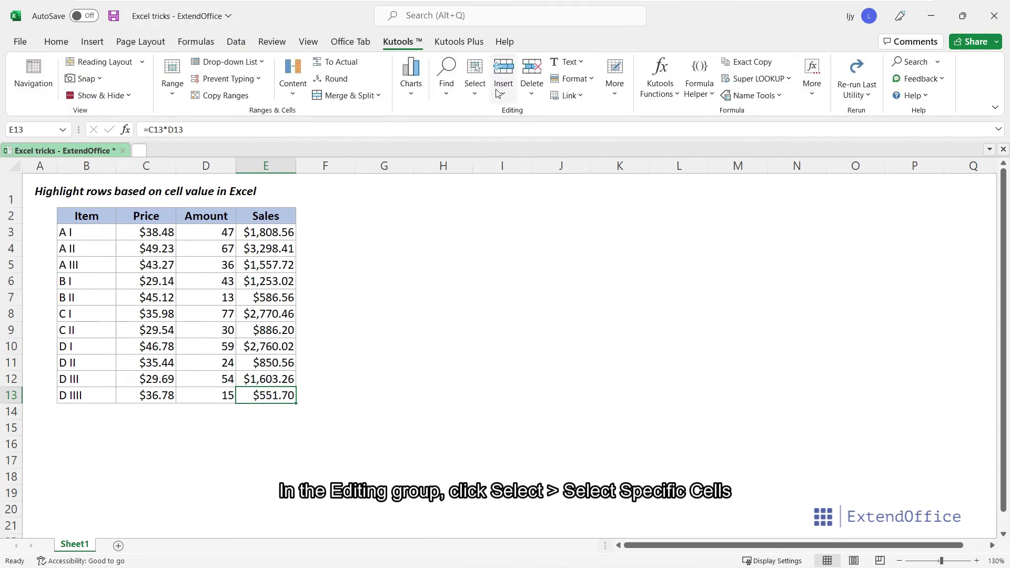
click(475, 91)
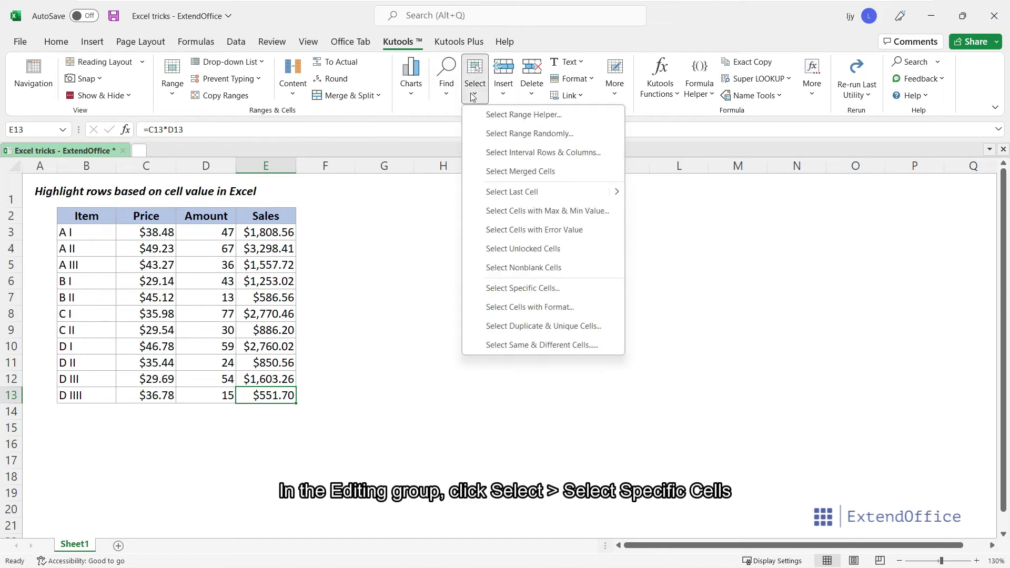
Step: In Select Specific Cells, set the range to B3:E13 and choose Entire row
click(550, 288)
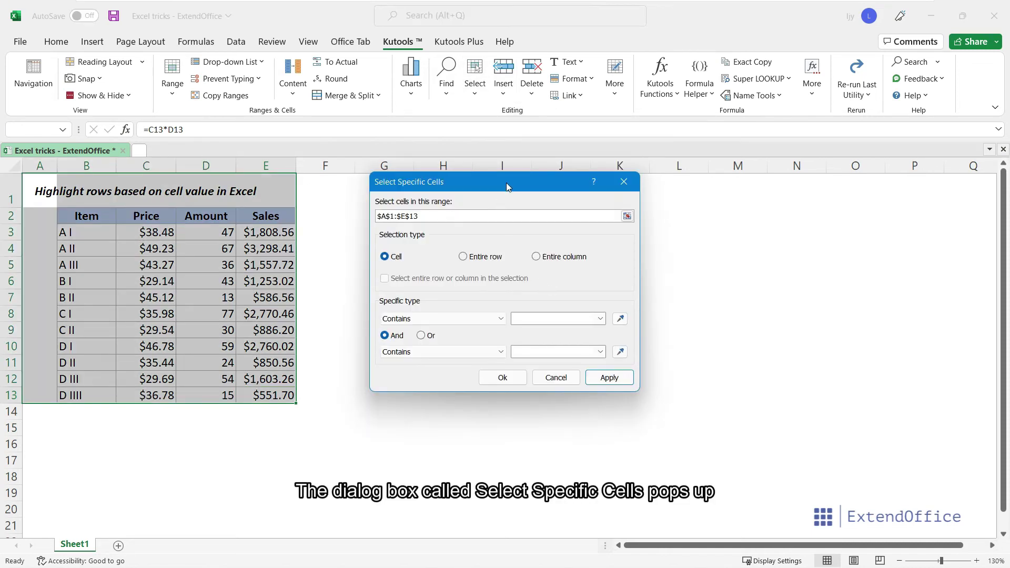
drag(506, 182, 488, 192)
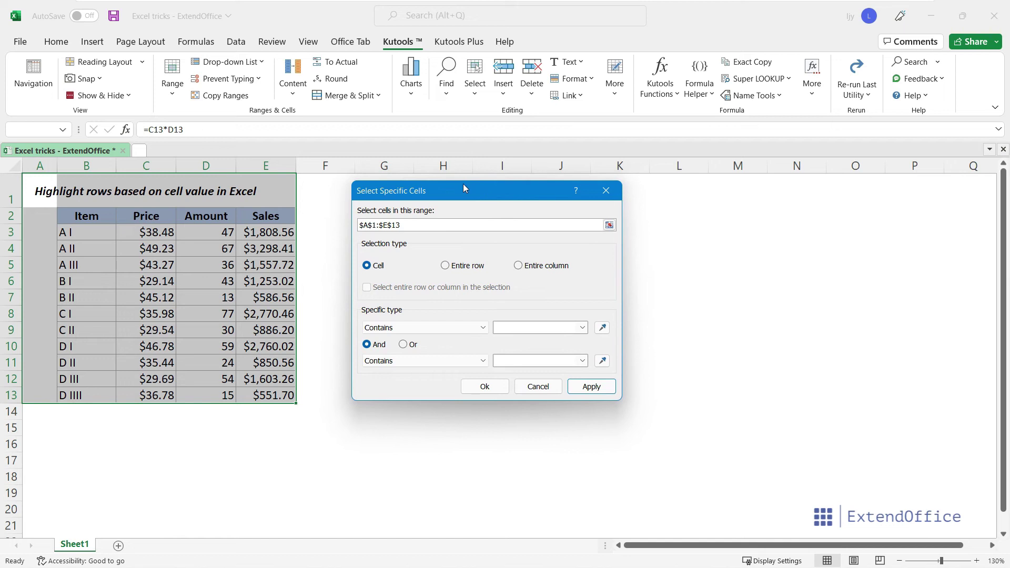
click(609, 226)
drag(66, 232, 292, 401)
click(615, 207)
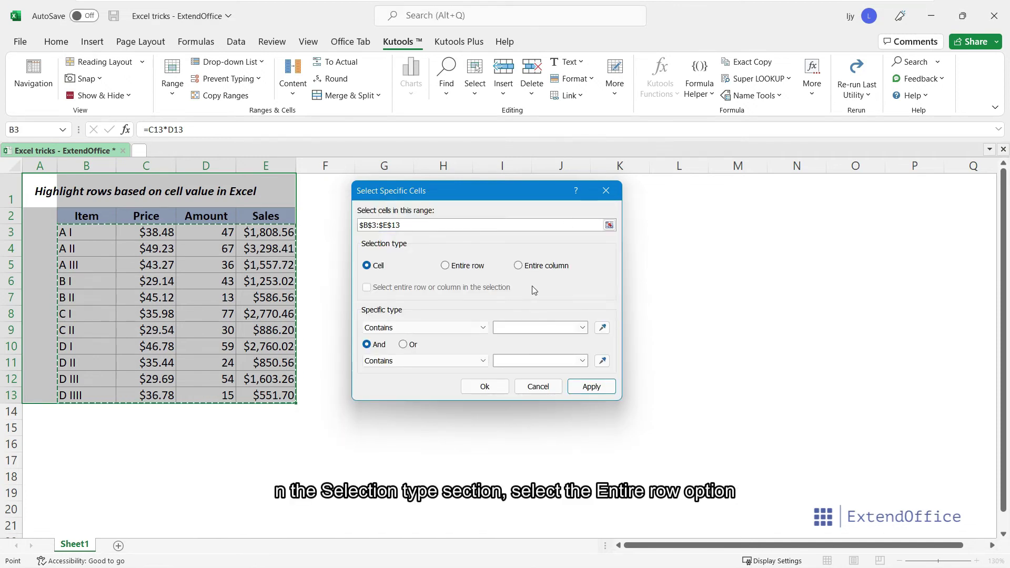
click(447, 269)
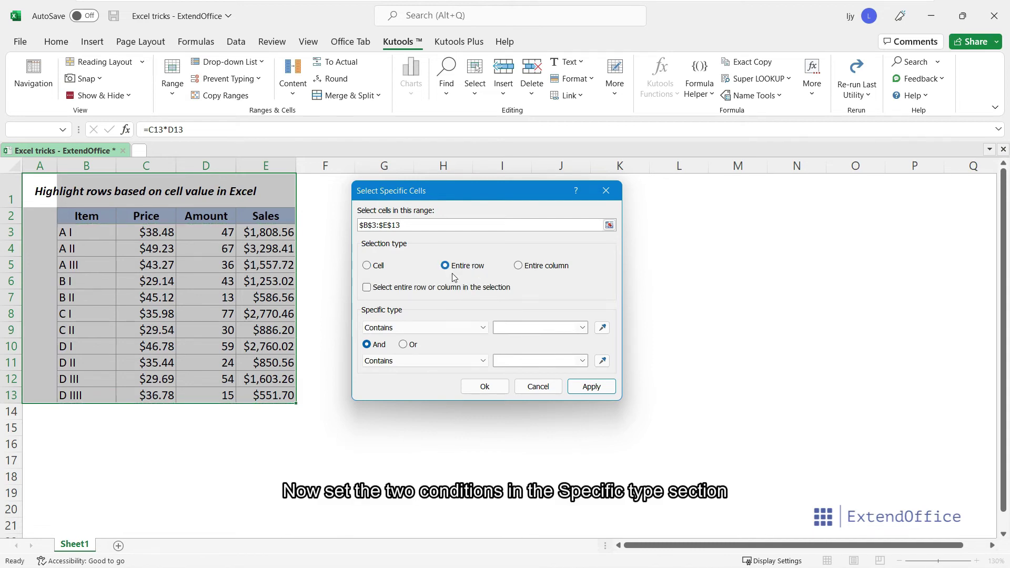
Step: Select rows where Sales is Greater than 1500 And Less than 3000
click(481, 328)
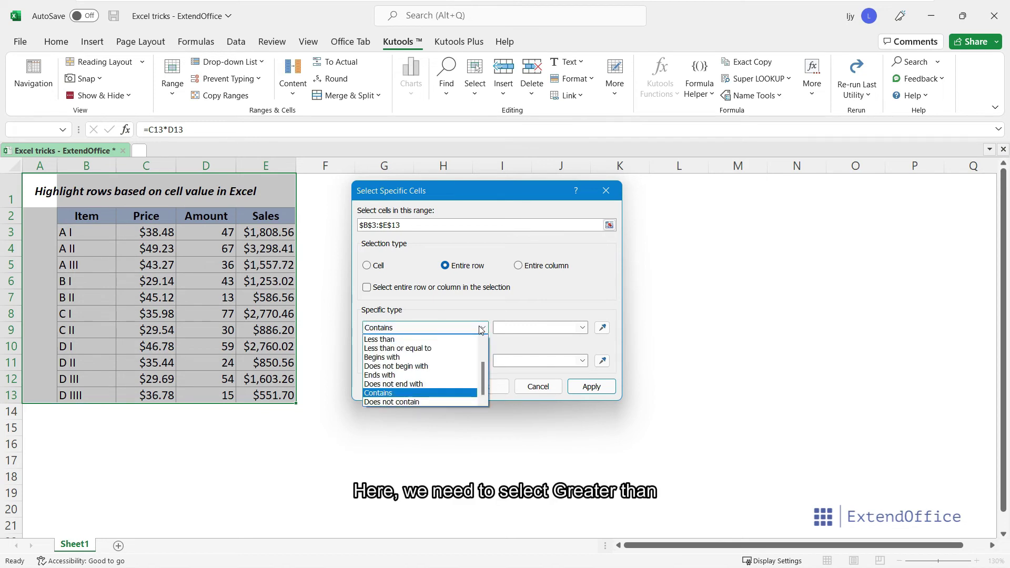
scroll(421, 358, up, 2)
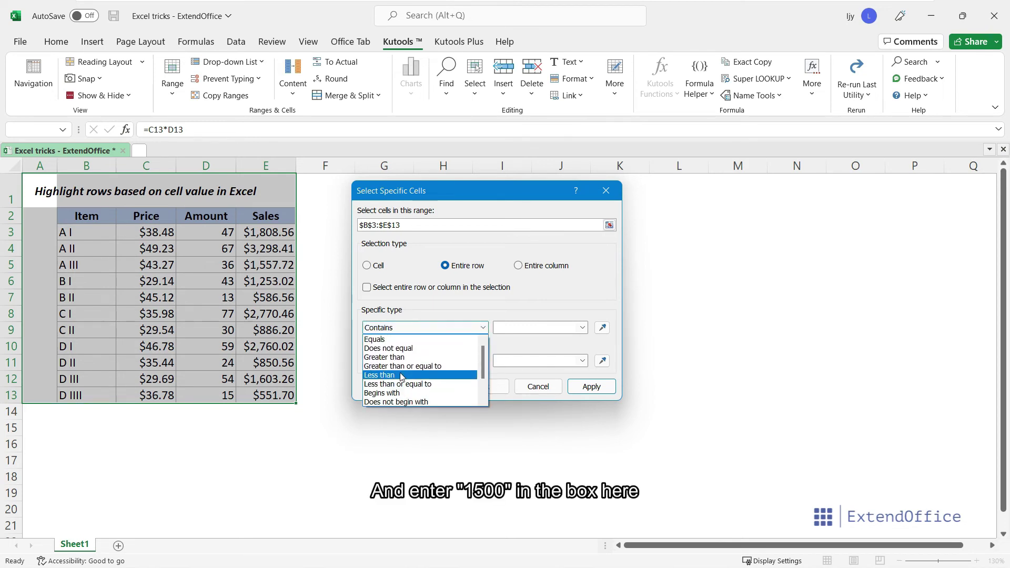
click(406, 360)
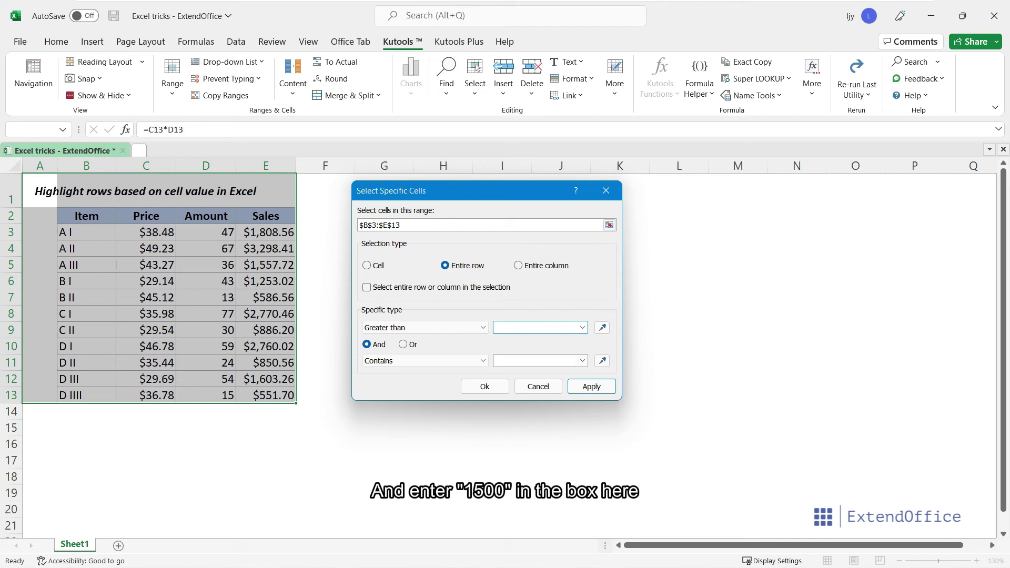
text(1500)
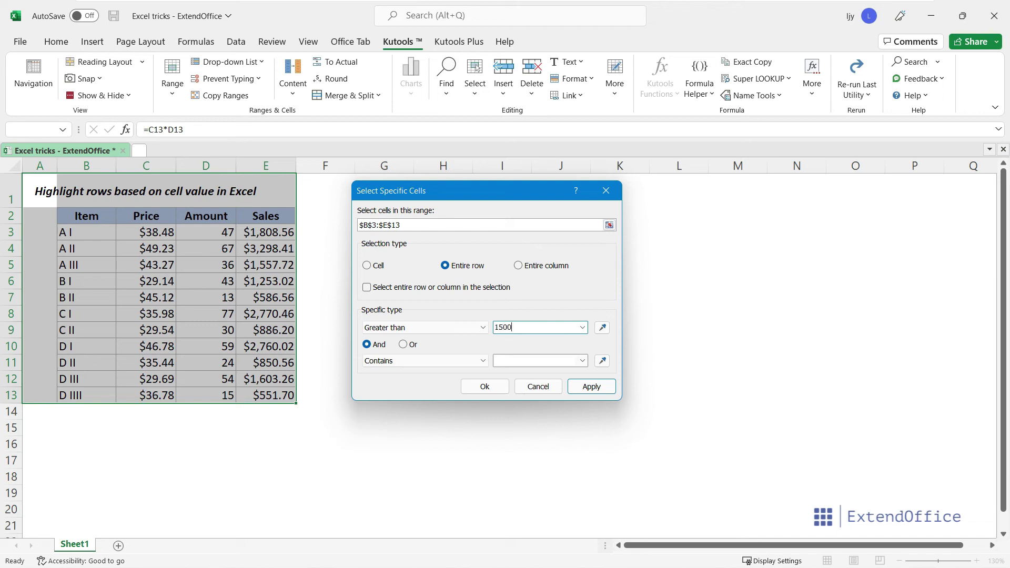
click(394, 361)
click(387, 373)
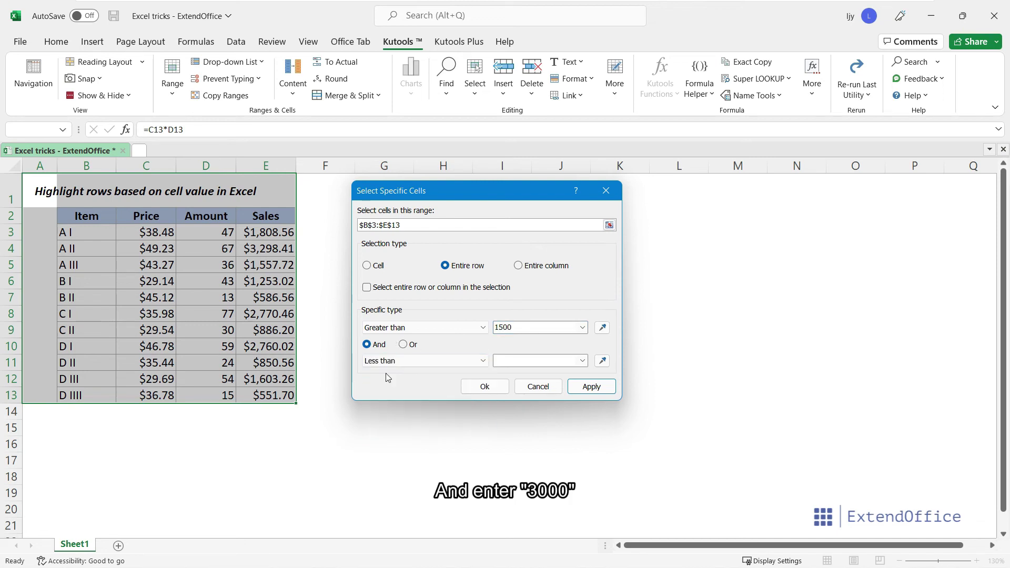
click(509, 363)
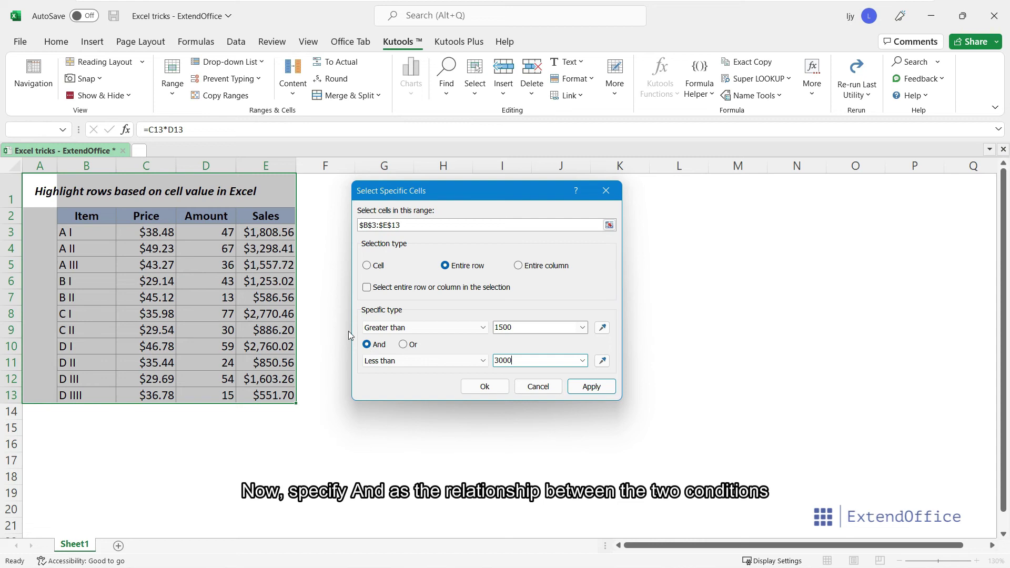
click(483, 387)
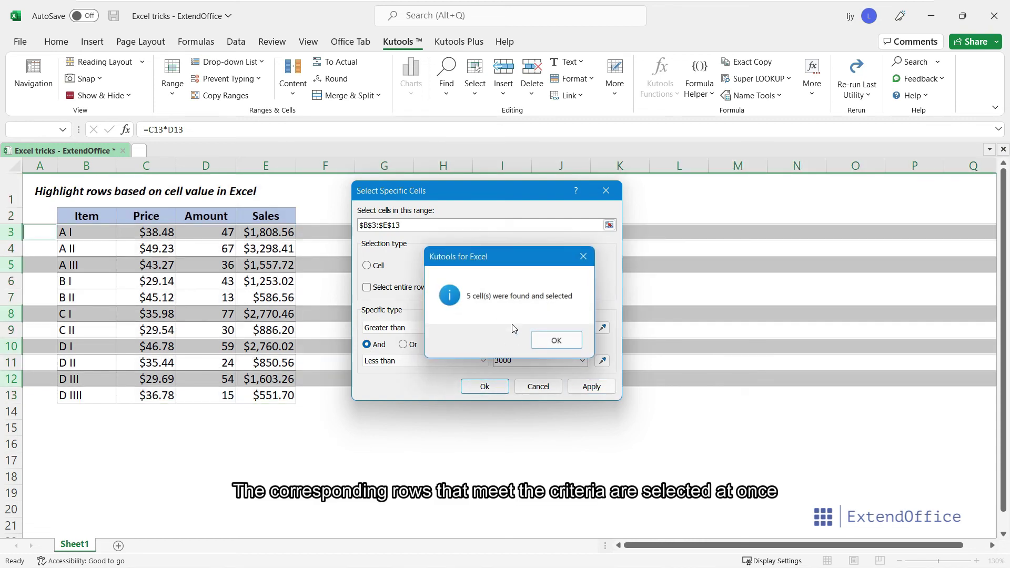
click(546, 341)
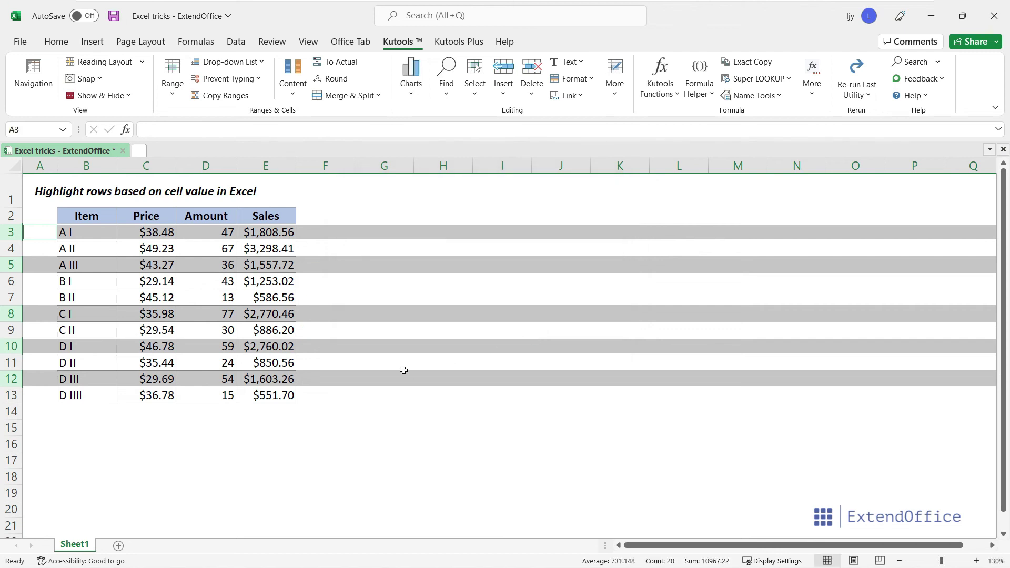
click(56, 42)
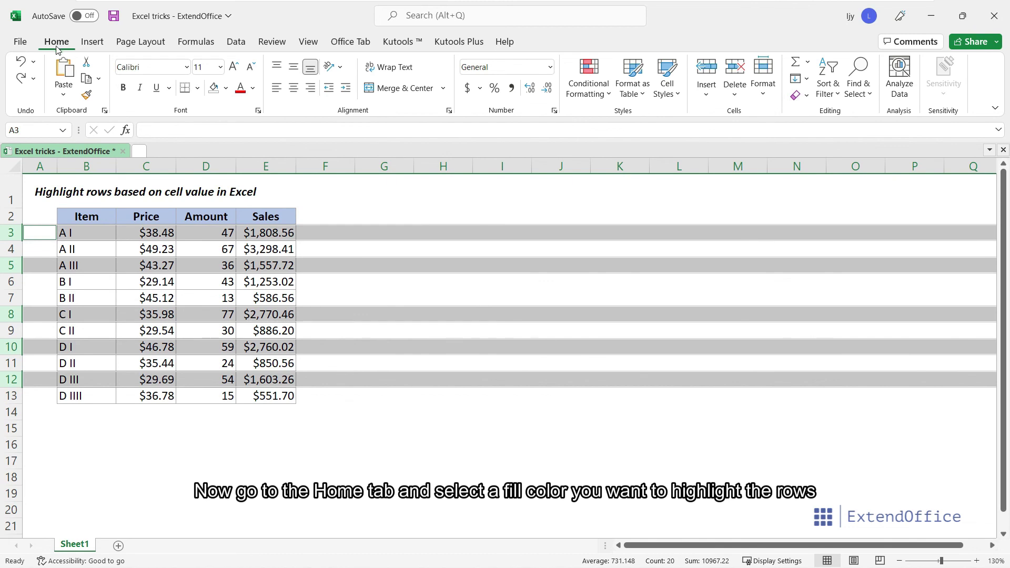
Step: Fill the five selected rows with Gold, Accent 4, Lighter 80%
click(226, 89)
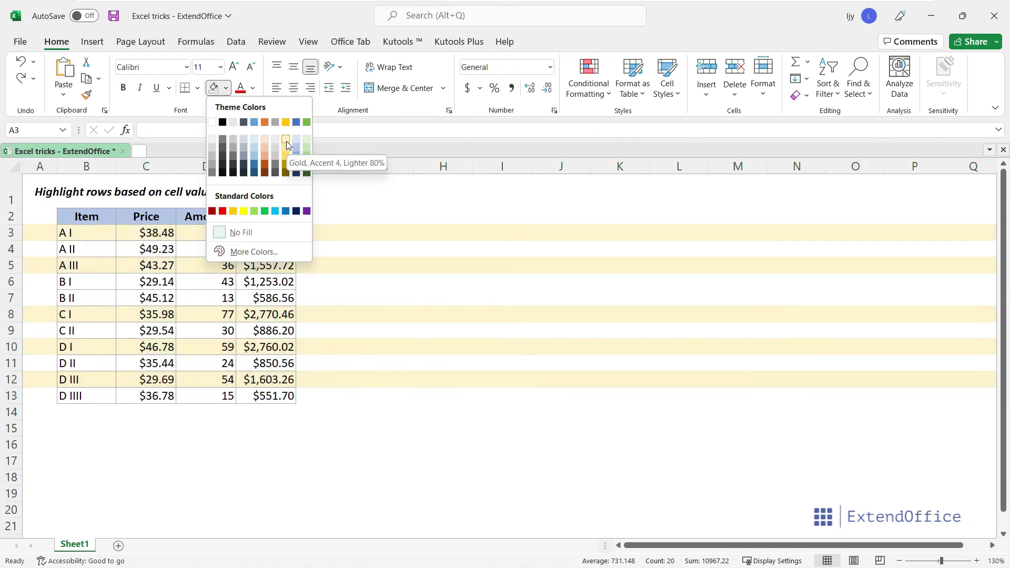
click(286, 140)
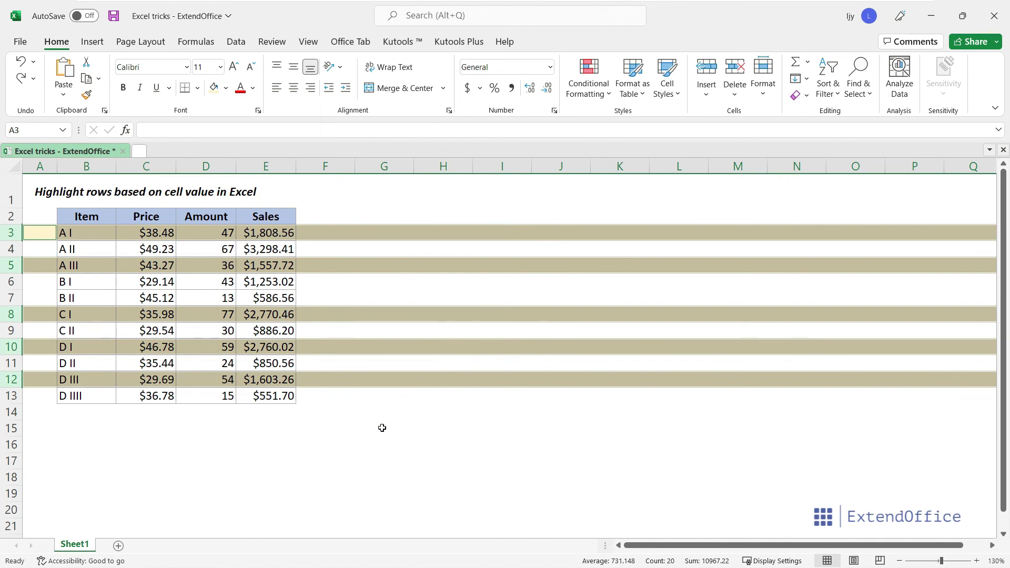